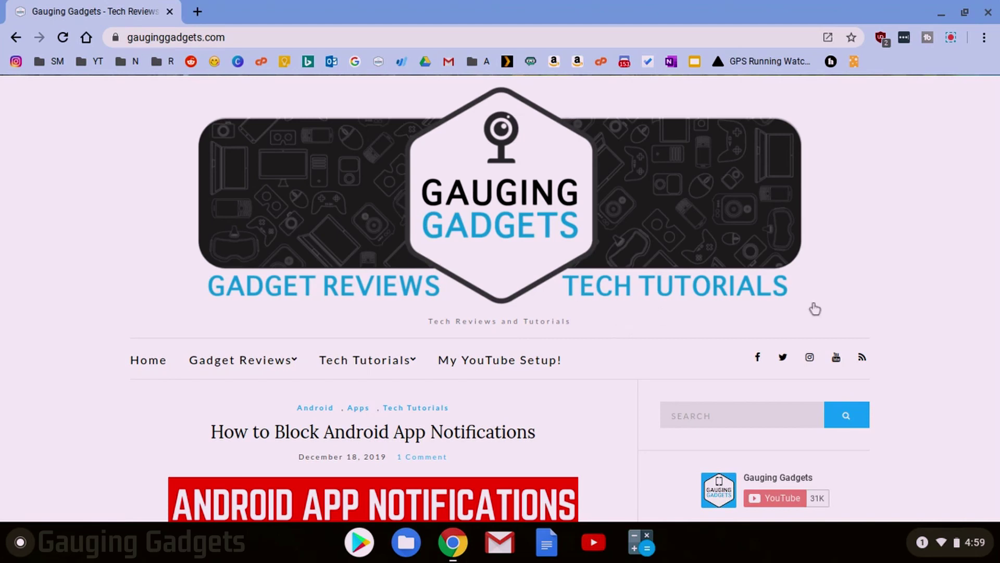
- Show the About Chrome OS page, version 79.0.3945.13 (dev), from the quick settings panel
{"action": "left_click", "coordinate": [976, 550]}
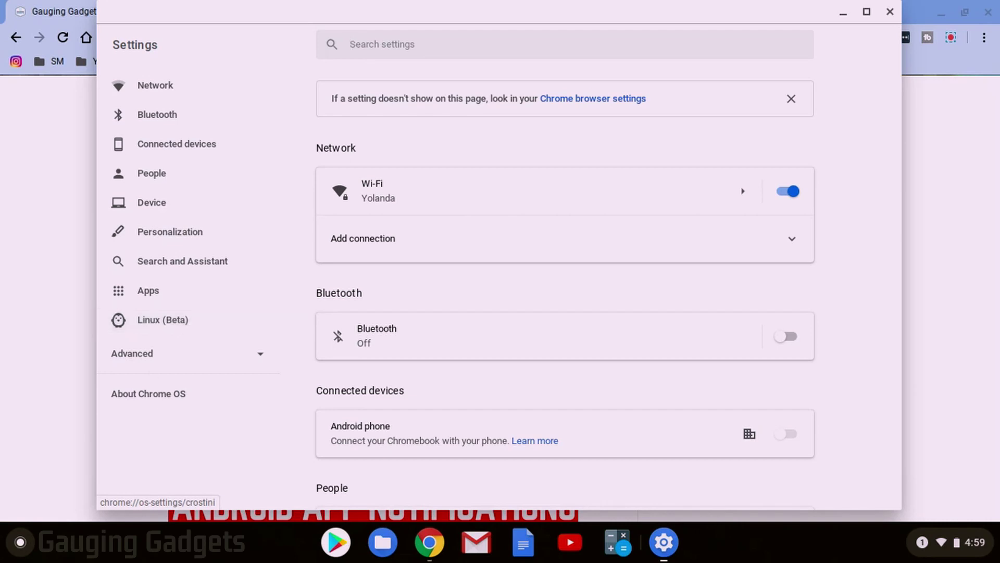
{"action": "left_click", "coordinate": [148, 398]}
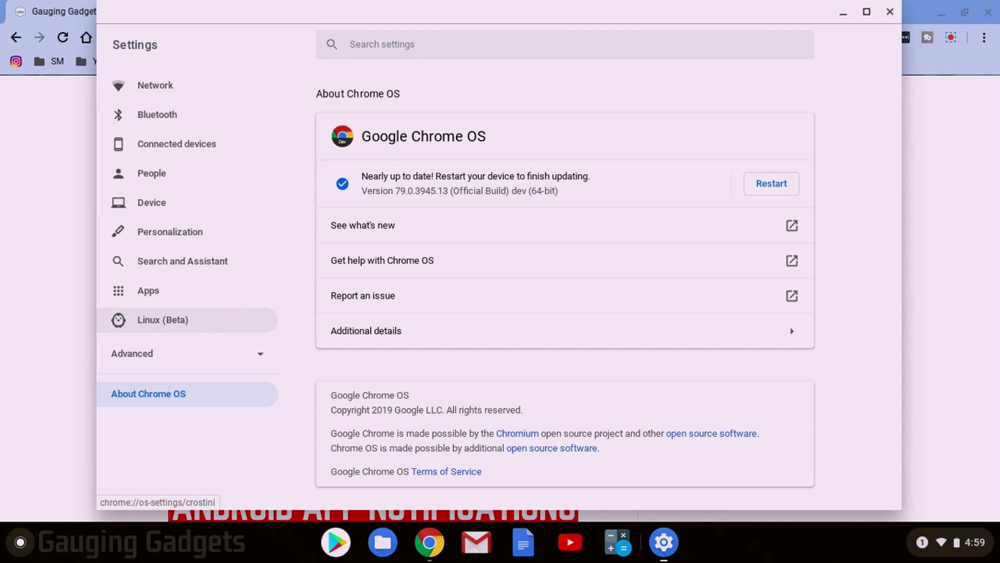
- Turn on Linux (Beta) and run its installer so a Linux terminal opens
{"action": "left_click", "coordinate": [153, 326]}
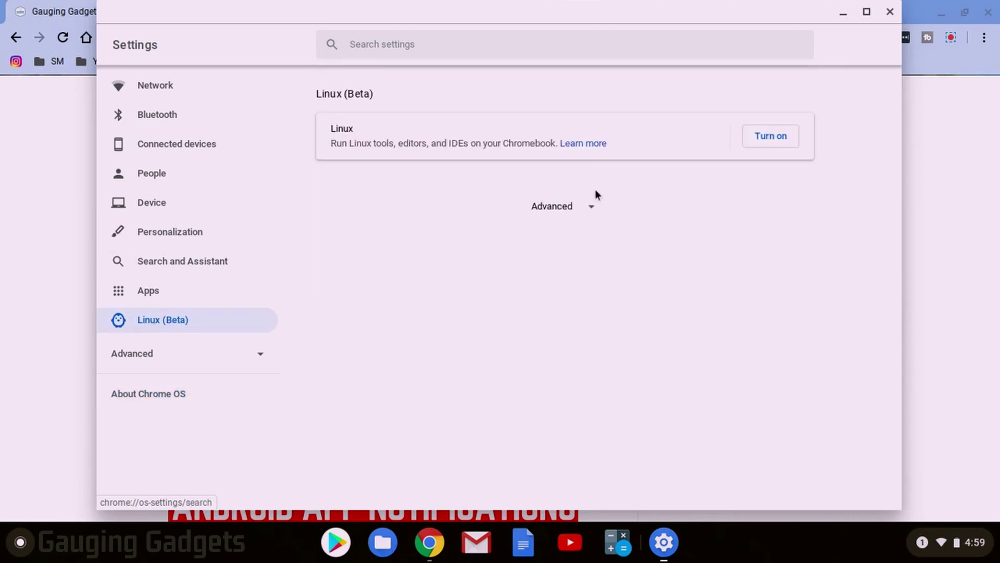
{"action": "left_click", "coordinate": [771, 136]}
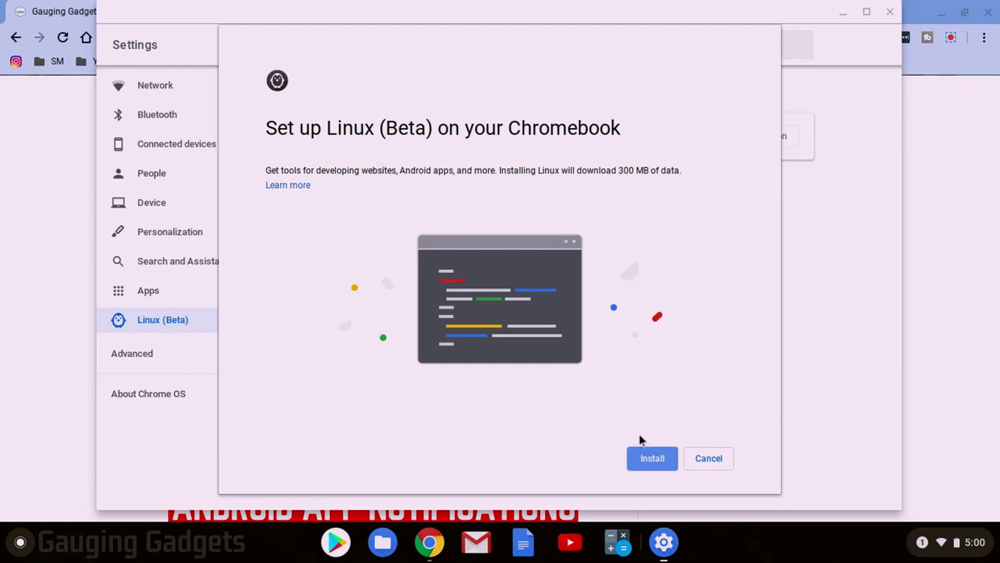
{"action": "left_click", "coordinate": [662, 462]}
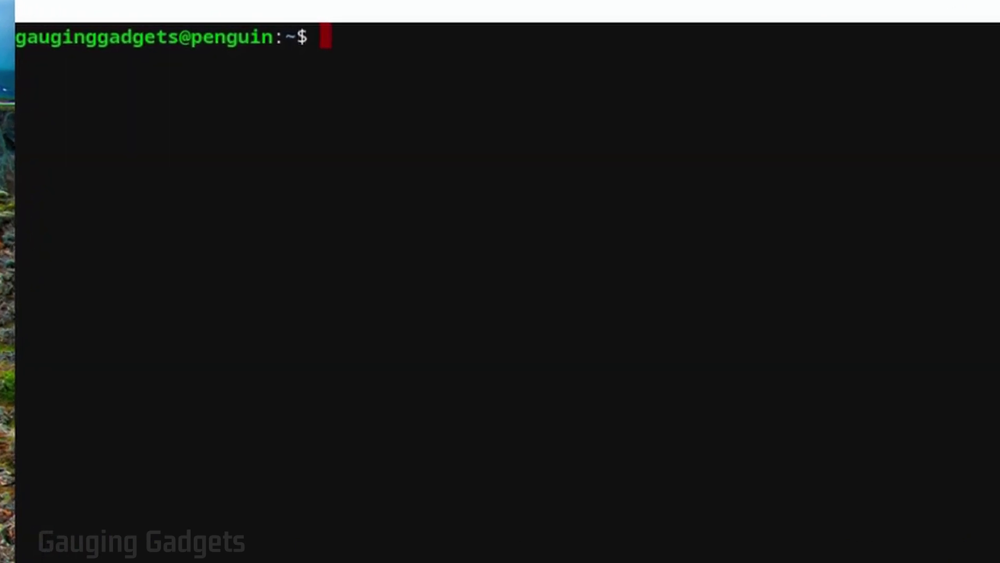
- Run sudo apt-get update to refresh the Debian package lists (13.7 MB)
{"action": "type", "text": "sudo"}
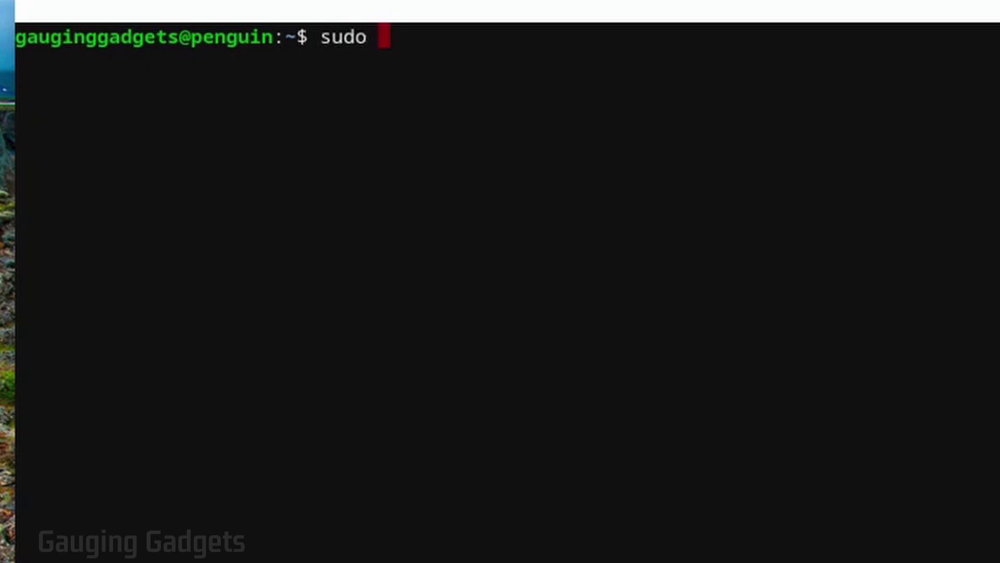
{"action": "type", "text": " apt-ge"}
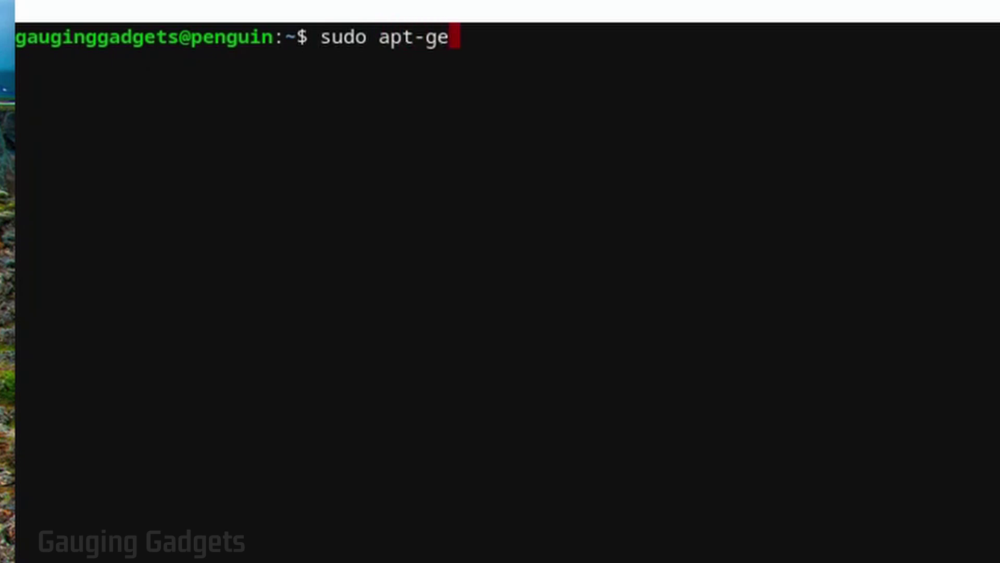
{"action": "type", "text": "t upd"}
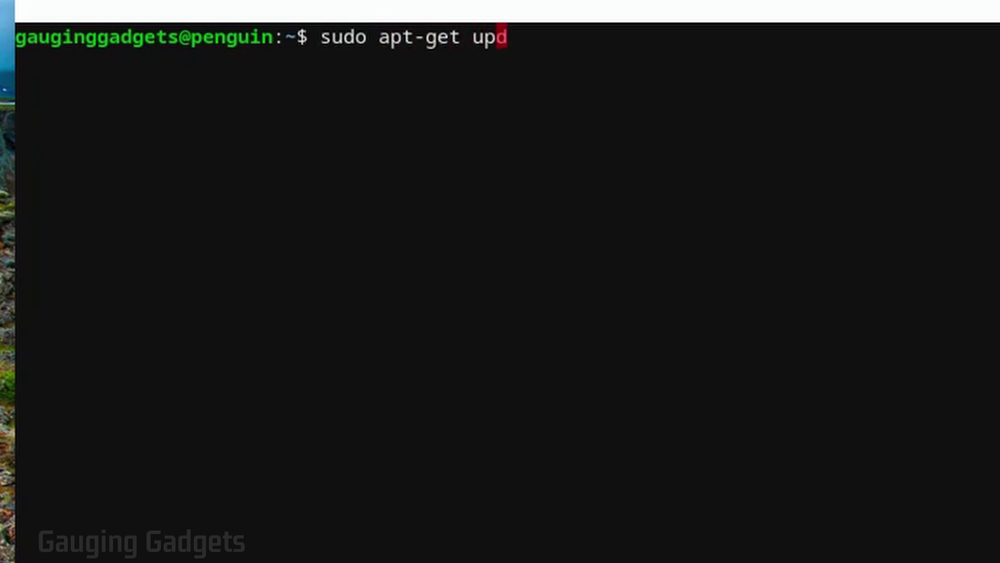
{"action": "type", "text": "ate"}
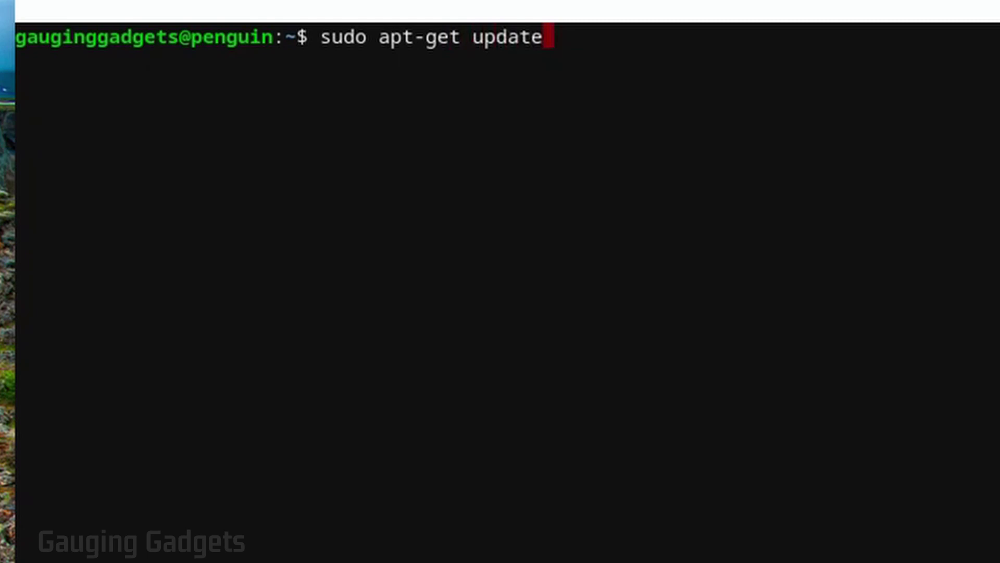
{"action": "key", "text": "Return"}
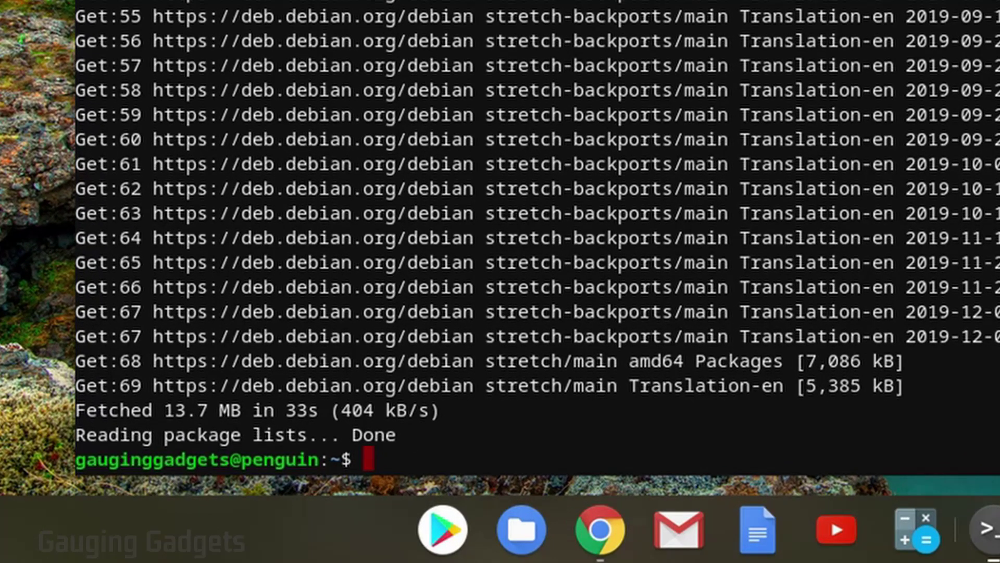
- Install firefox-esr 68.3.0esr and its three dependencies with sudo apt-get install, confirming with y
{"action": "type", "text": "sudo"}
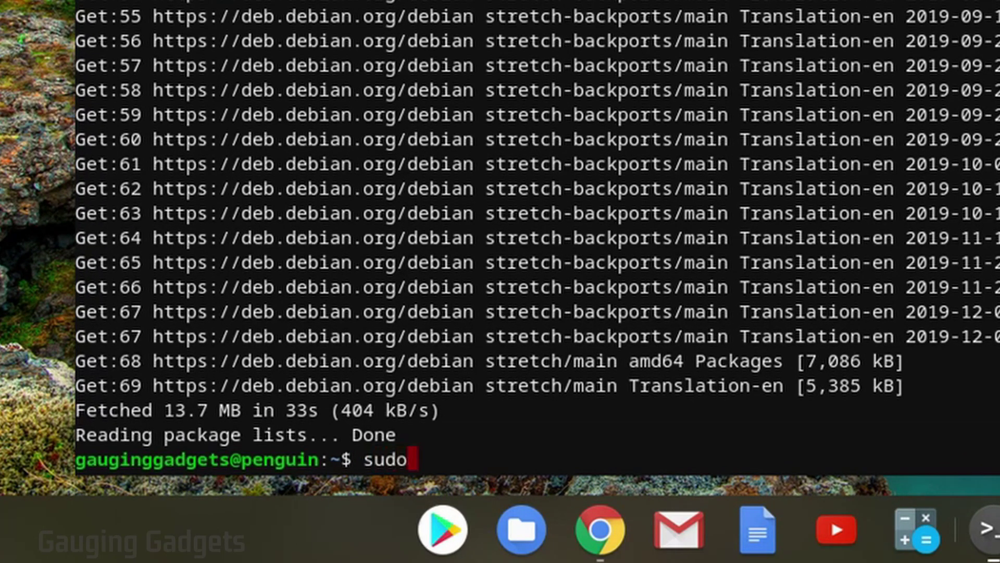
{"action": "type", "text": " apt"}
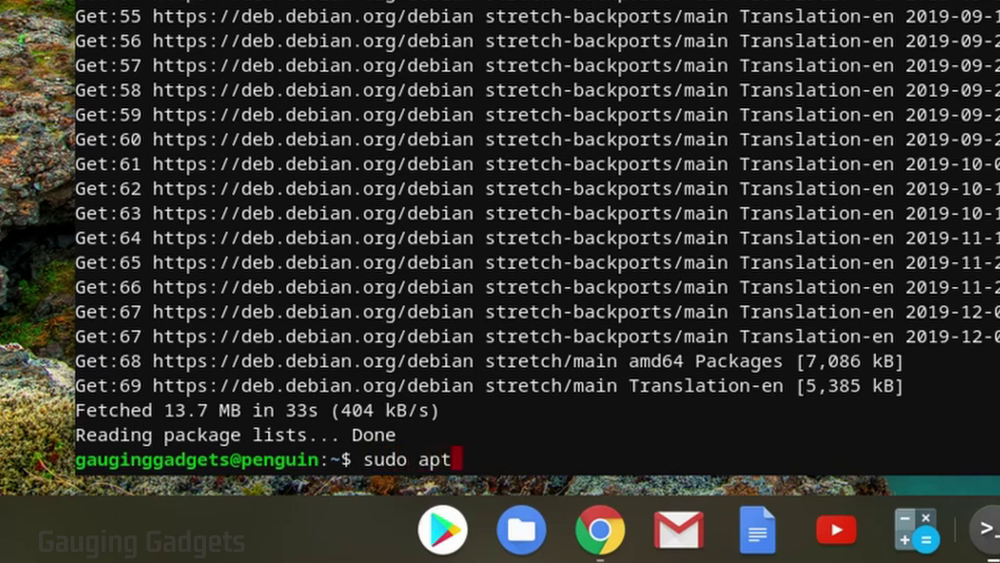
{"action": "type", "text": "-get "}
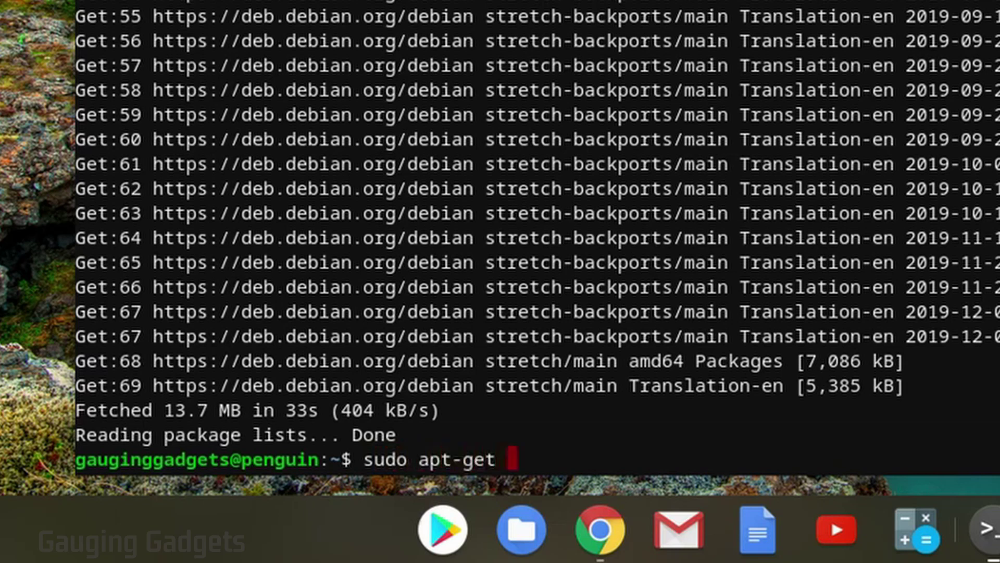
{"action": "type", "text": "install "}
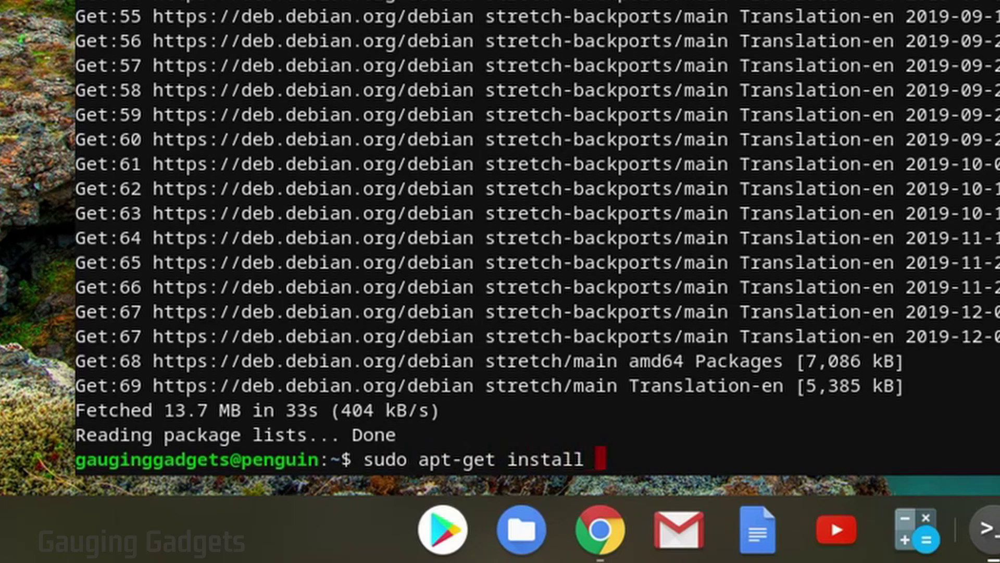
{"action": "type", "text": "firefo"}
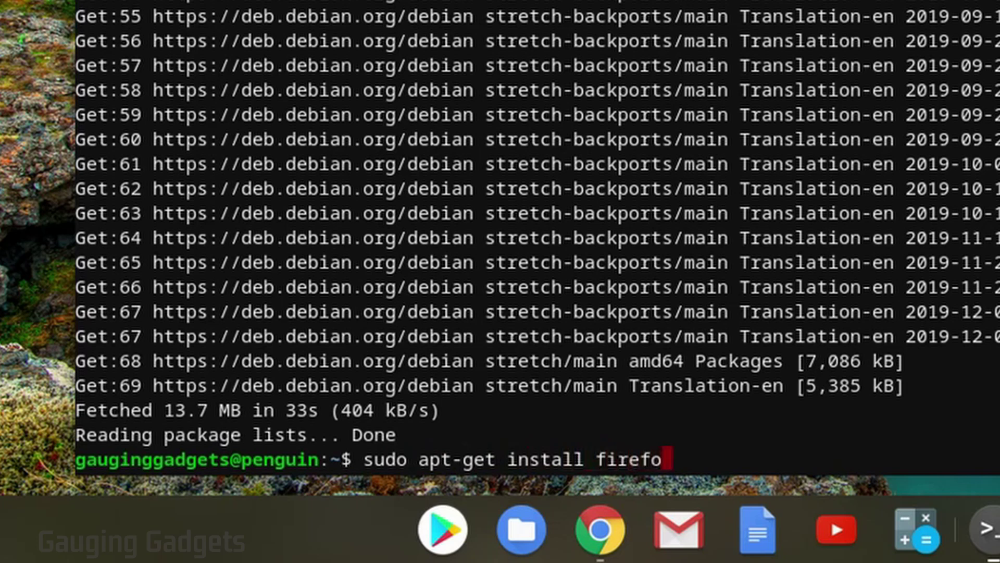
{"action": "type", "text": "x-"}
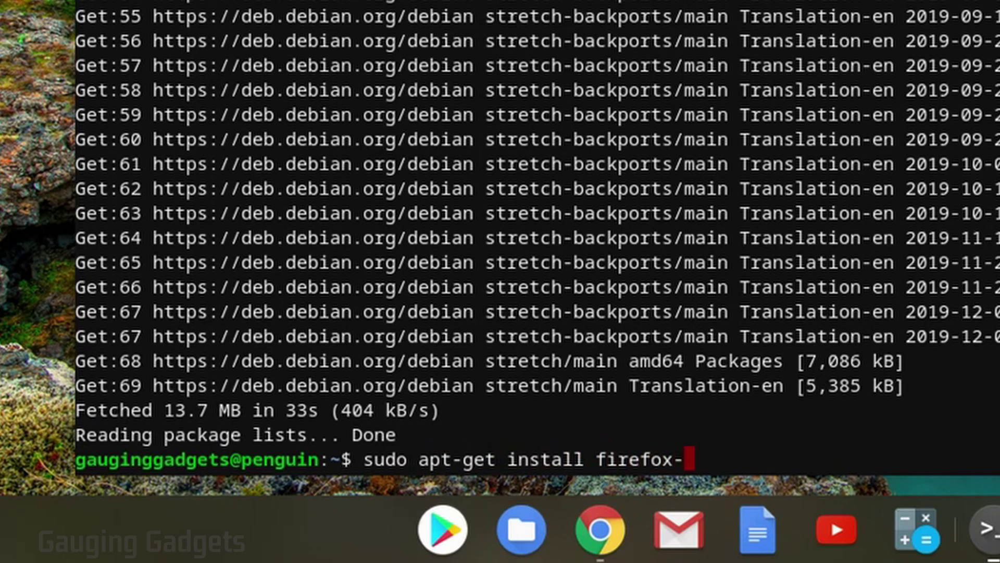
{"action": "type", "text": "esr"}
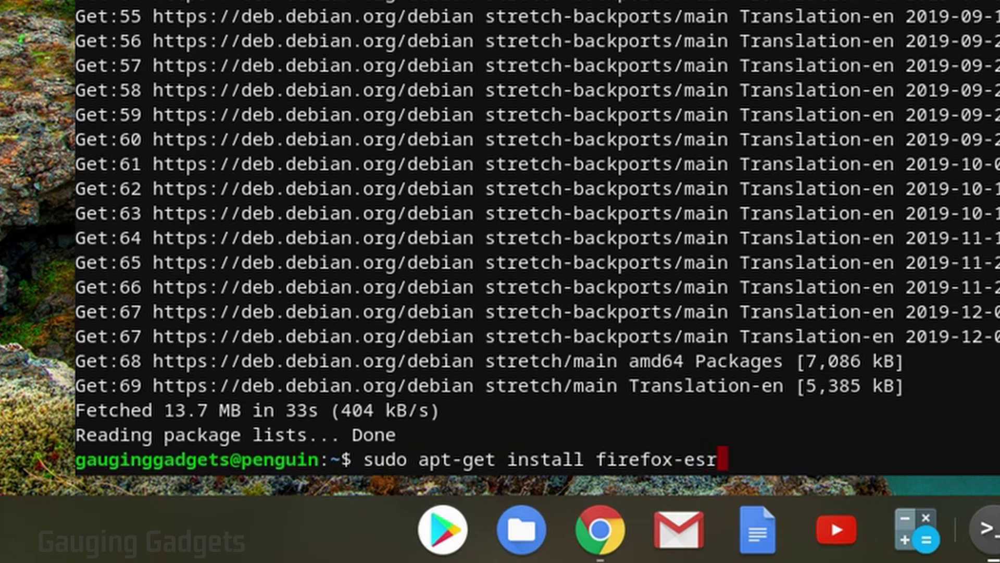
{"action": "key", "text": "Return"}
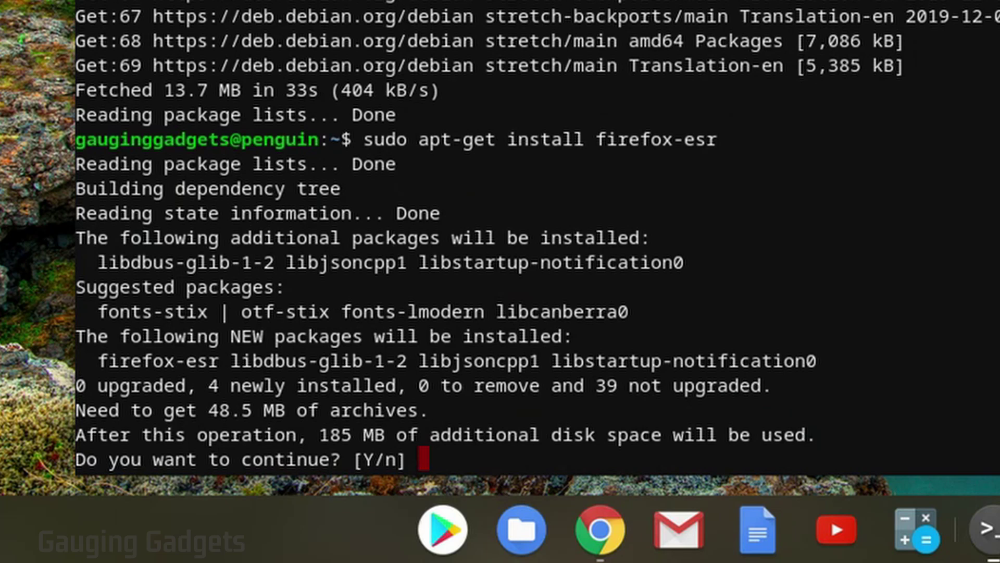
{"action": "type", "text": "y"}
{"action": "key", "text": "BackSpace"}
{"action": "type", "text": "y"}
{"action": "key", "text": "Return"}
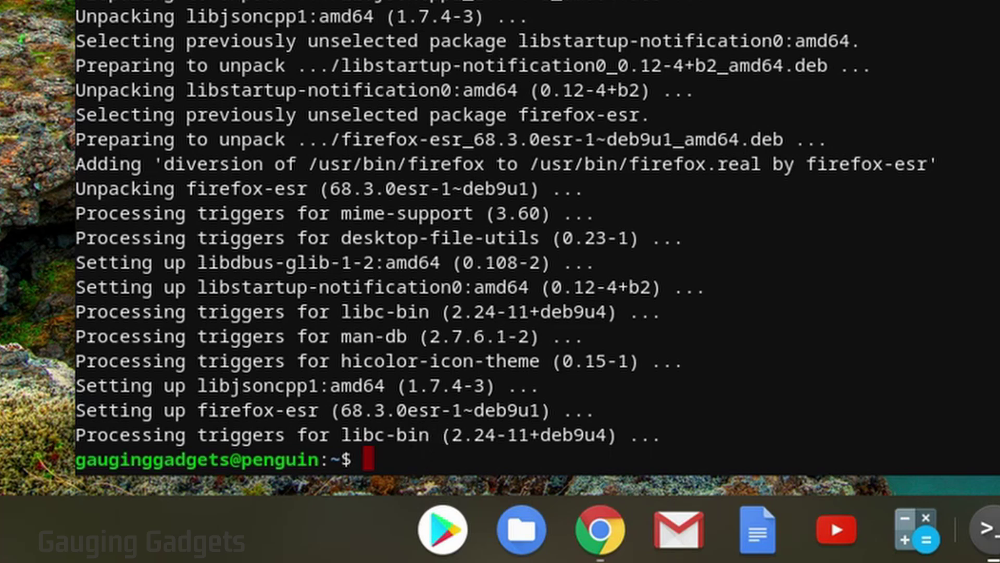
- Run sudo apt-get upgrade and confirm upgrading the 39 outdated packages
{"action": "type", "text": "sudo "}
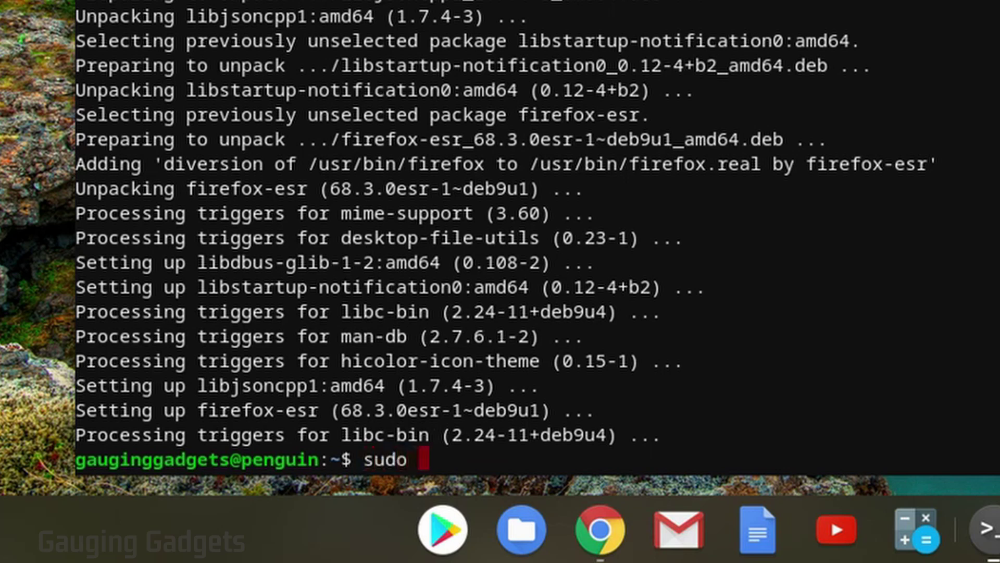
{"action": "type", "text": "apt-"}
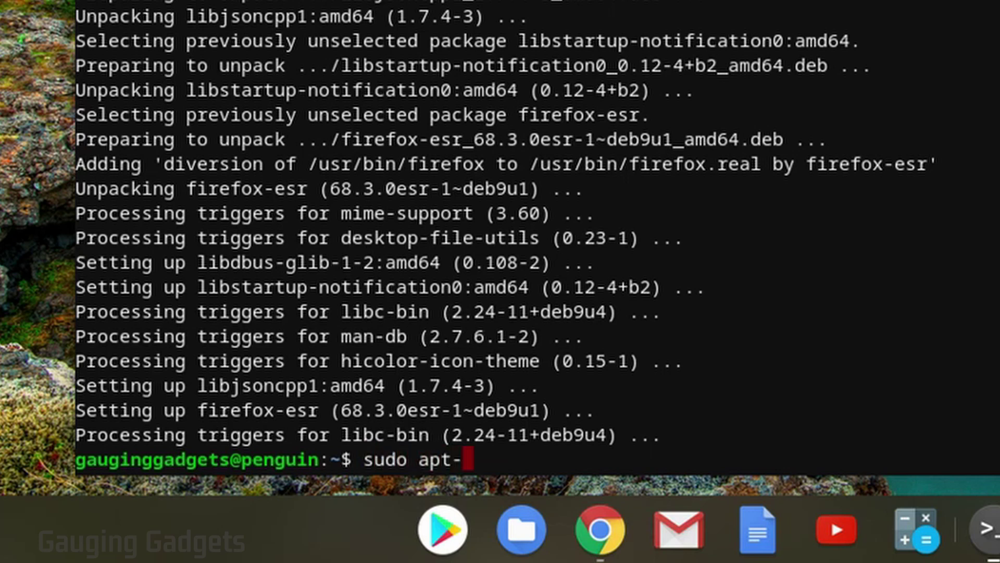
{"action": "type", "text": "get up"}
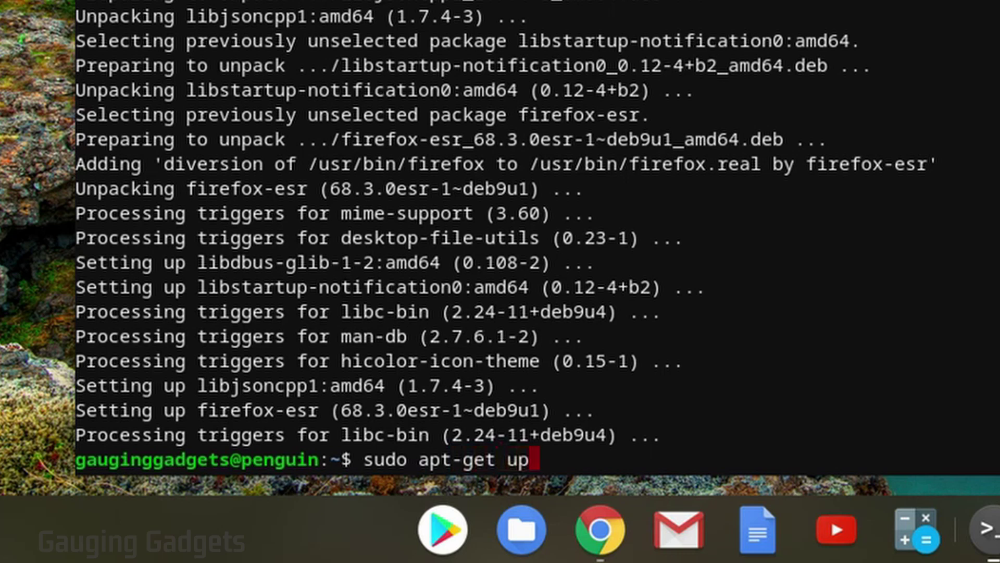
{"action": "type", "text": "grade"}
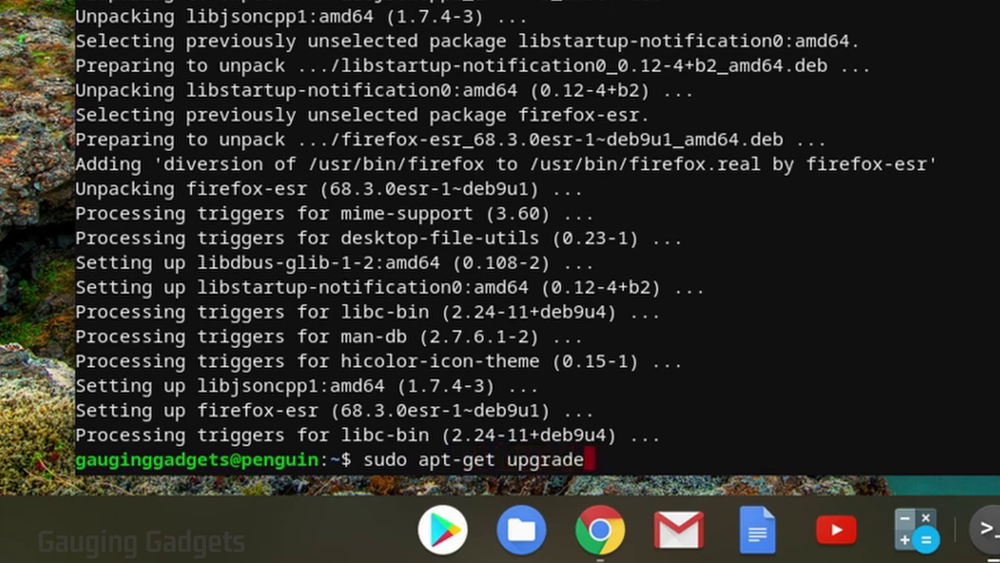
{"action": "key", "text": "Return"}
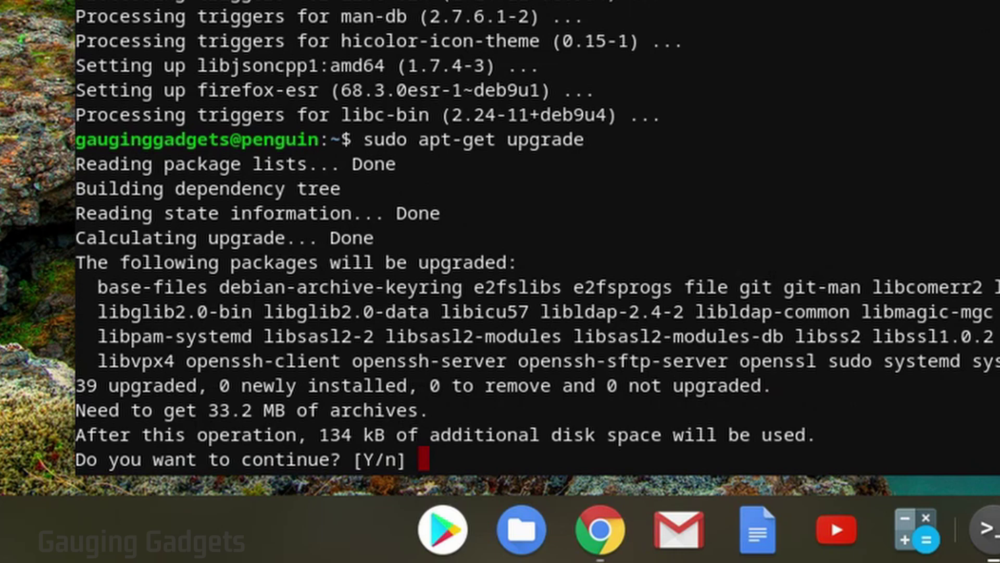
{"action": "type", "text": "y"}
{"action": "key", "text": "Return"}
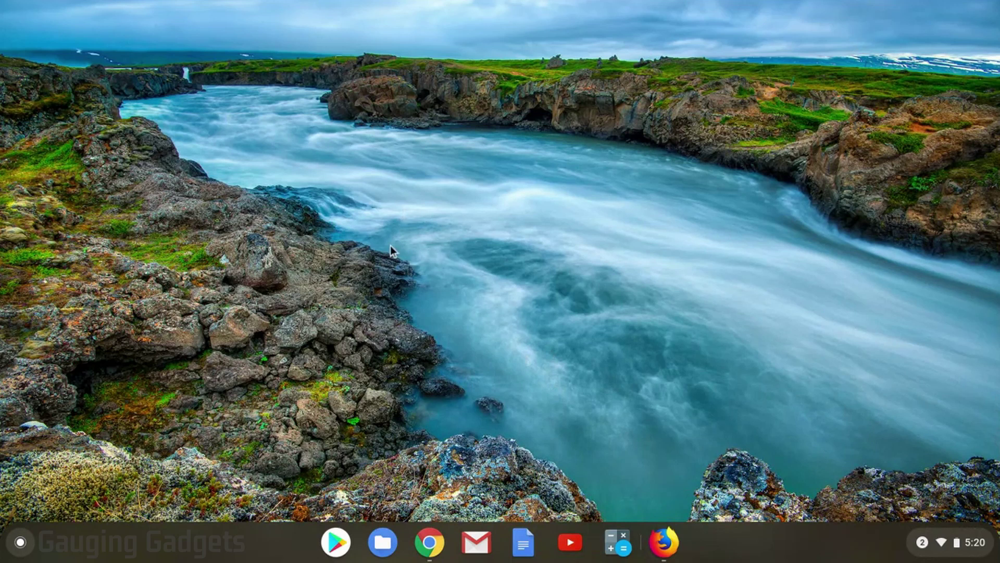
- Start Firefox ESR from its shelf icon, opening a New Tab page
{"action": "left_click", "coordinate": [21, 544]}
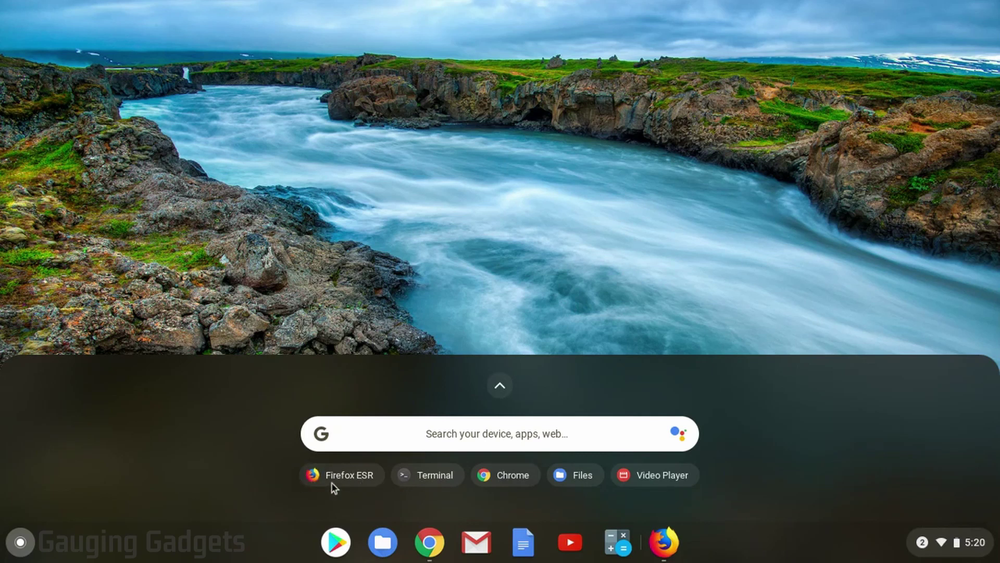
{"action": "left_click", "coordinate": [665, 547]}
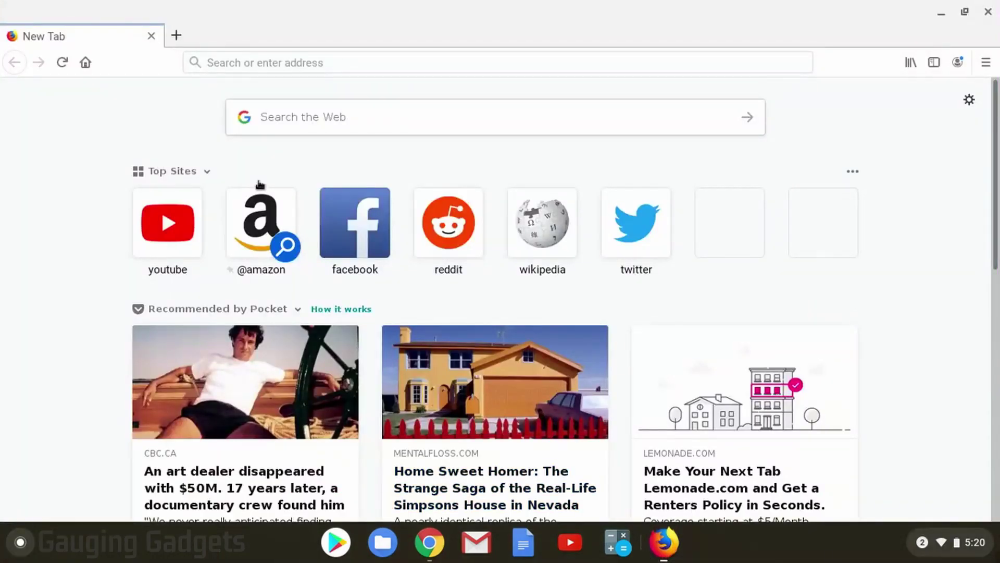